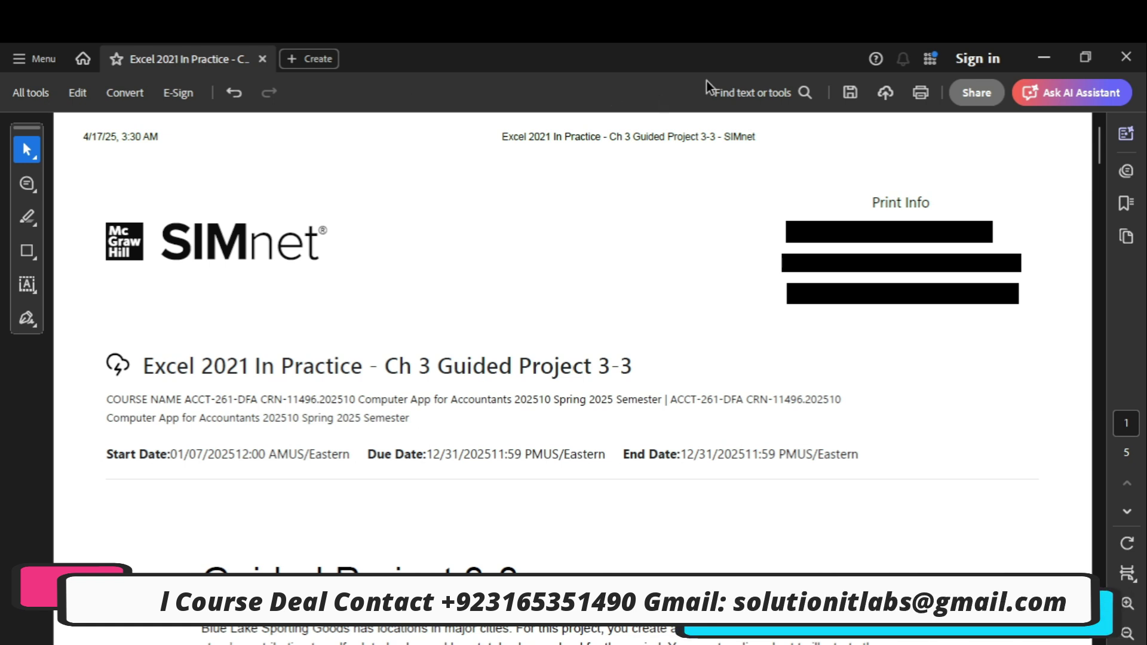
Step: Look over the project instructions, then open the StudentName-BlueLake-03.xlsx workbook in Excel and enable editing
{"action": "left_click_drag", "start_coordinate": [1102, 149], "coordinate": [1119, 213]}
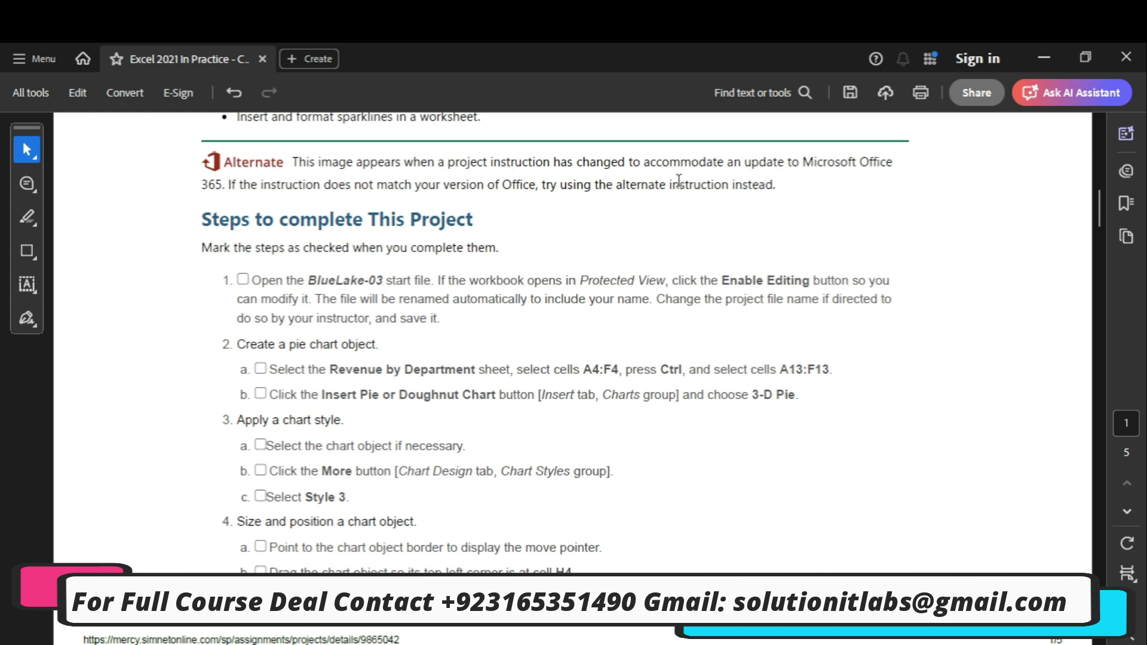
{"action": "left_click", "coordinate": [1051, 59]}
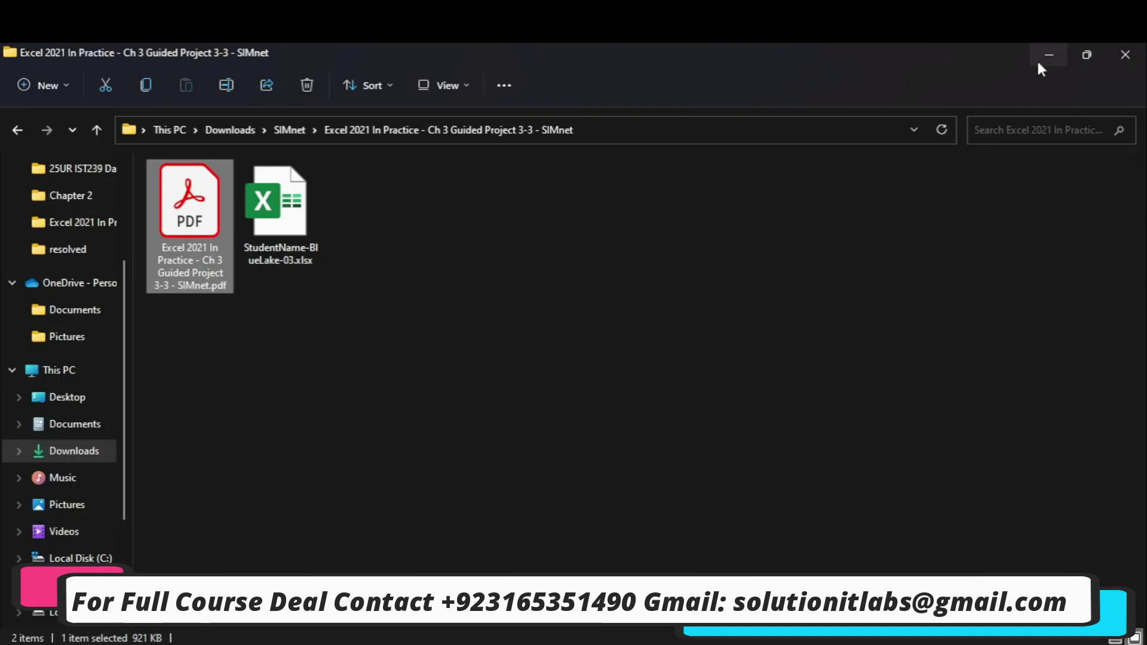
{"action": "double_click", "coordinate": [281, 215]}
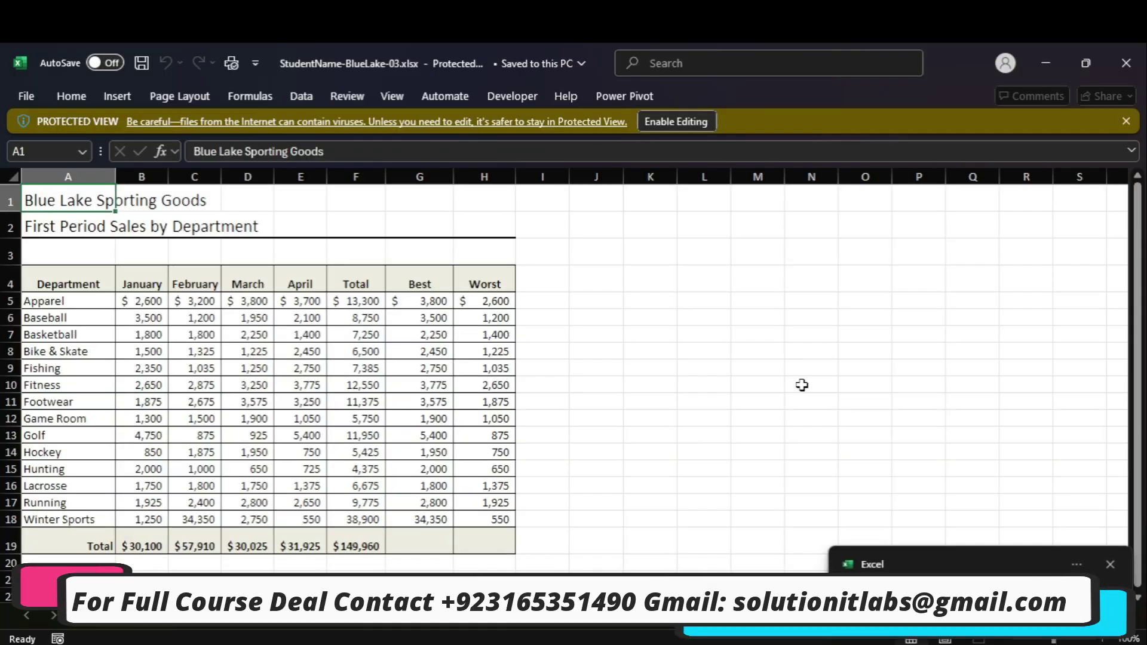
{"action": "left_click", "coordinate": [678, 123]}
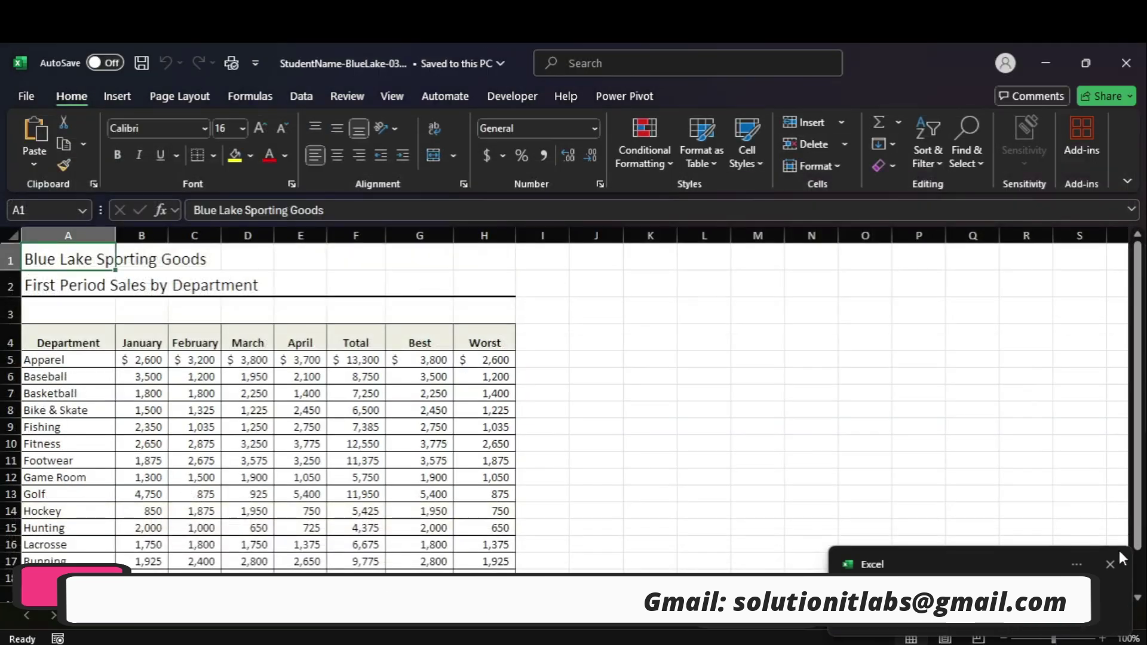
{"action": "left_click", "coordinate": [1111, 565]}
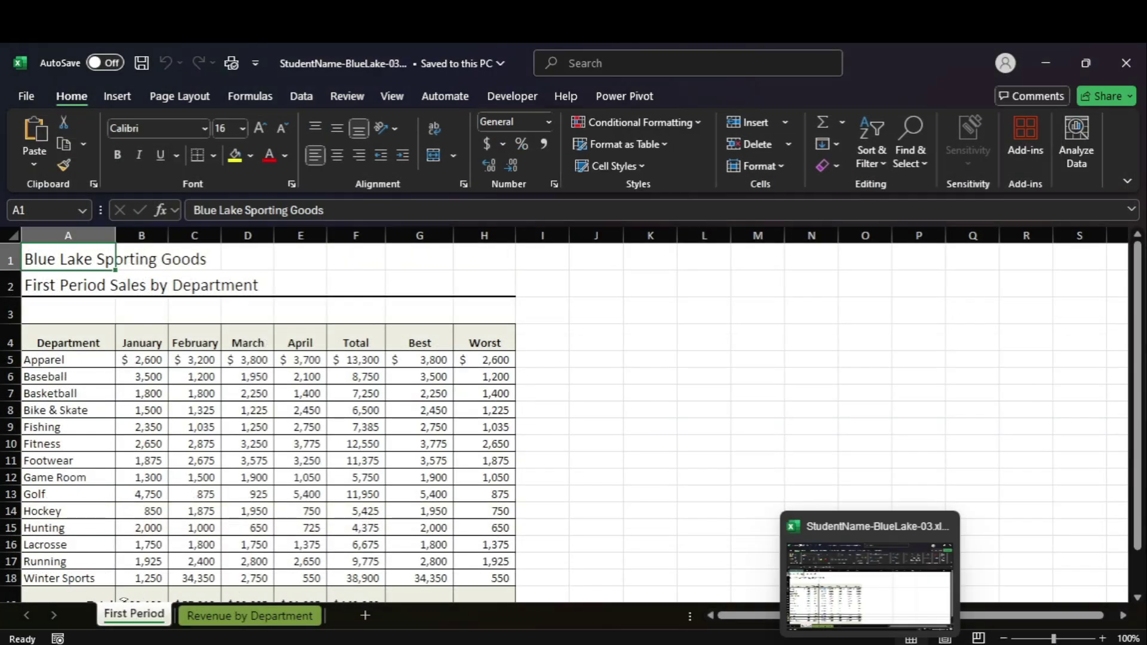
Step: Check the first instructions in the project PDF and display the workbook's Revenue by Department sheet
{"action": "left_click", "coordinate": [840, 569]}
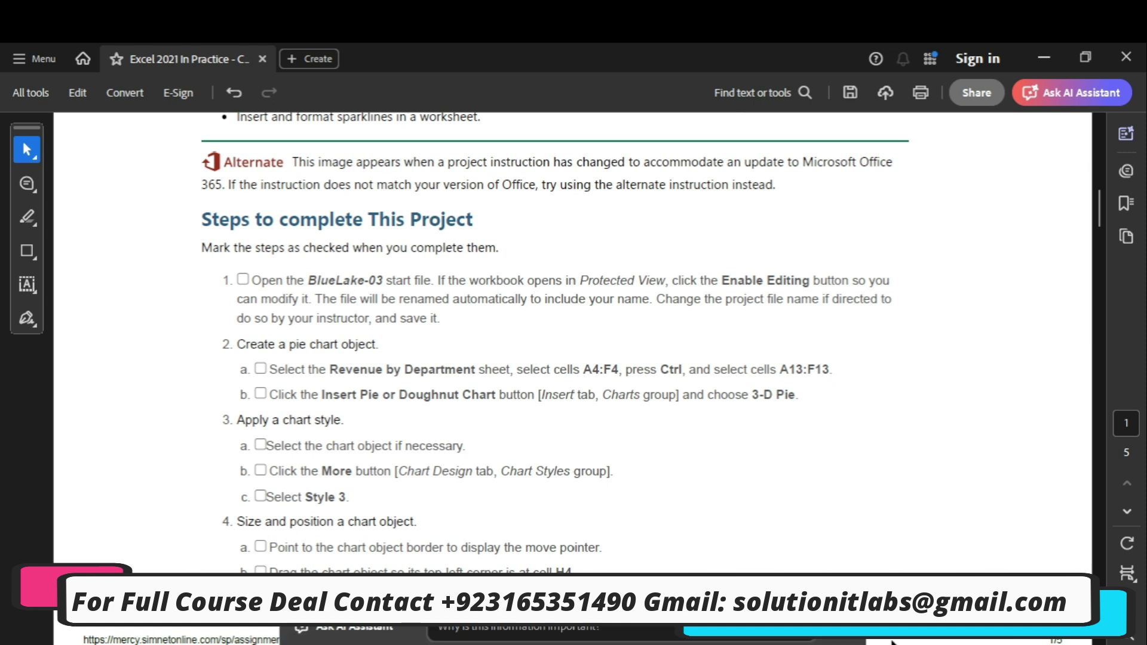
{"action": "mouse_move", "coordinate": [869, 638]}
{"action": "left_click", "coordinate": [869, 543]}
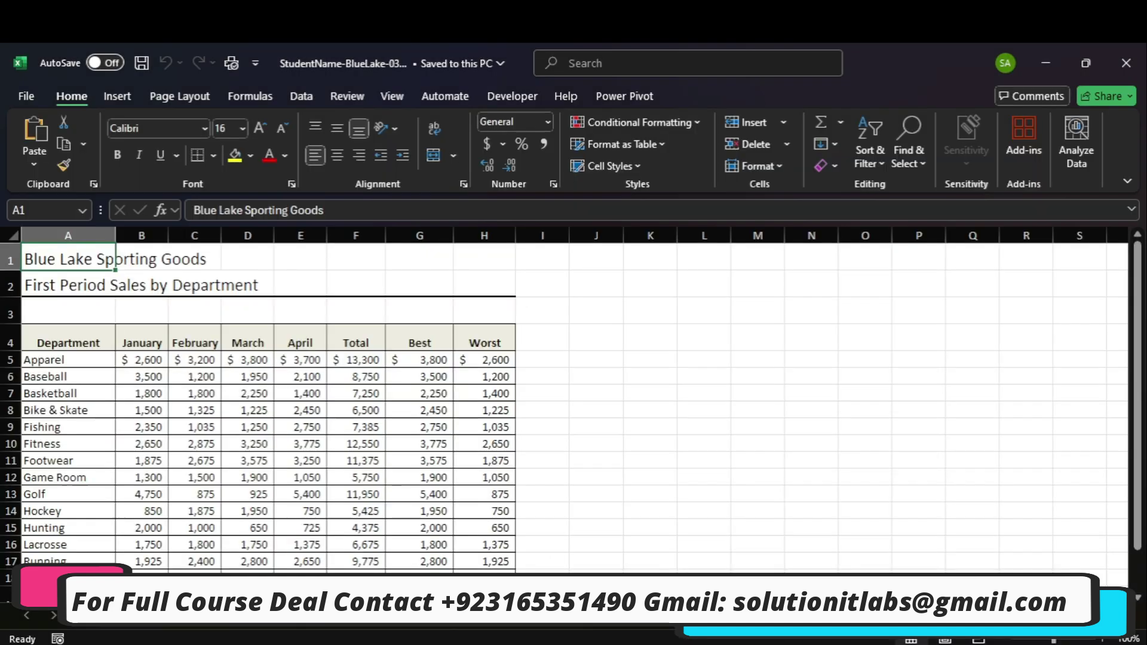
{"action": "left_click", "coordinate": [230, 615]}
Step: Copy the A4:F4 reference from the PDF instructions and use it to select that range on the Revenue by Department sheet
{"action": "mouse_move", "coordinate": [827, 639]}
{"action": "left_click", "coordinate": [831, 549]}
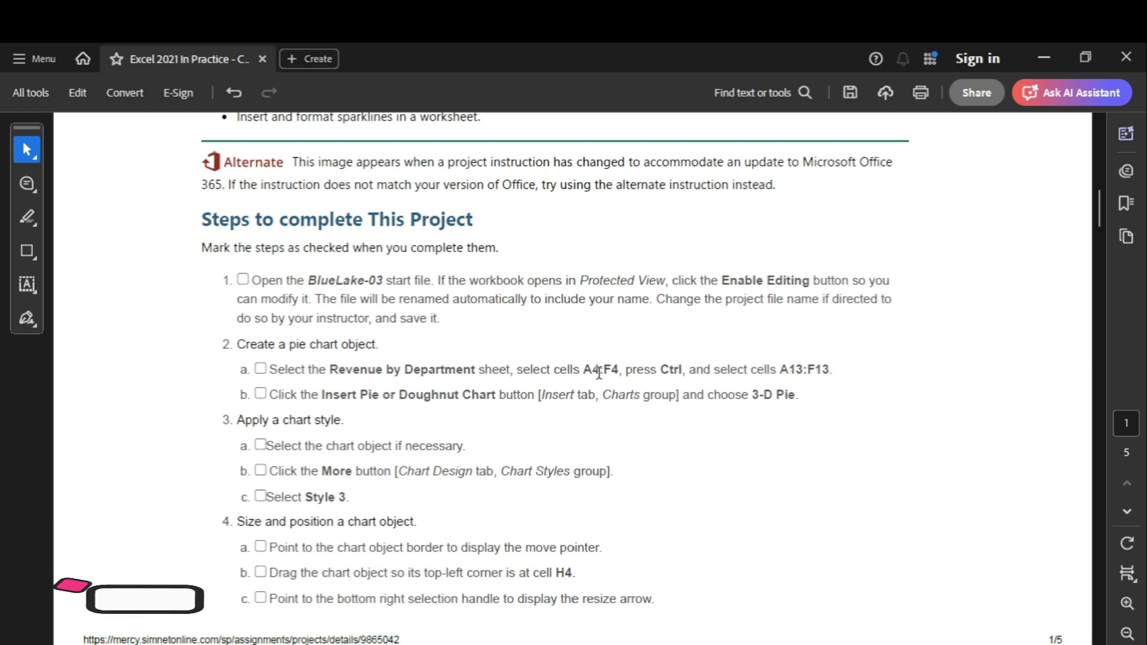
{"action": "left_click_drag", "start_coordinate": [594, 371], "coordinate": [618, 371]}
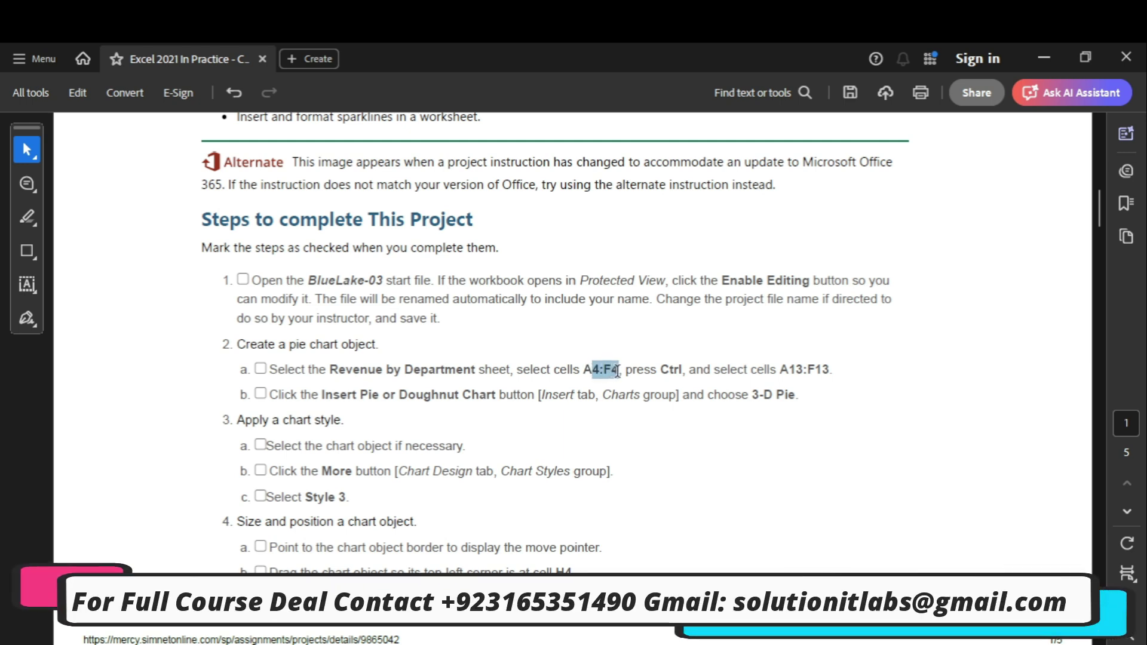
{"action": "left_click", "coordinate": [588, 368]}
{"action": "left_click_drag", "start_coordinate": [615, 372], "coordinate": [618, 371]}
{"action": "key", "text": "ctrl+c"}
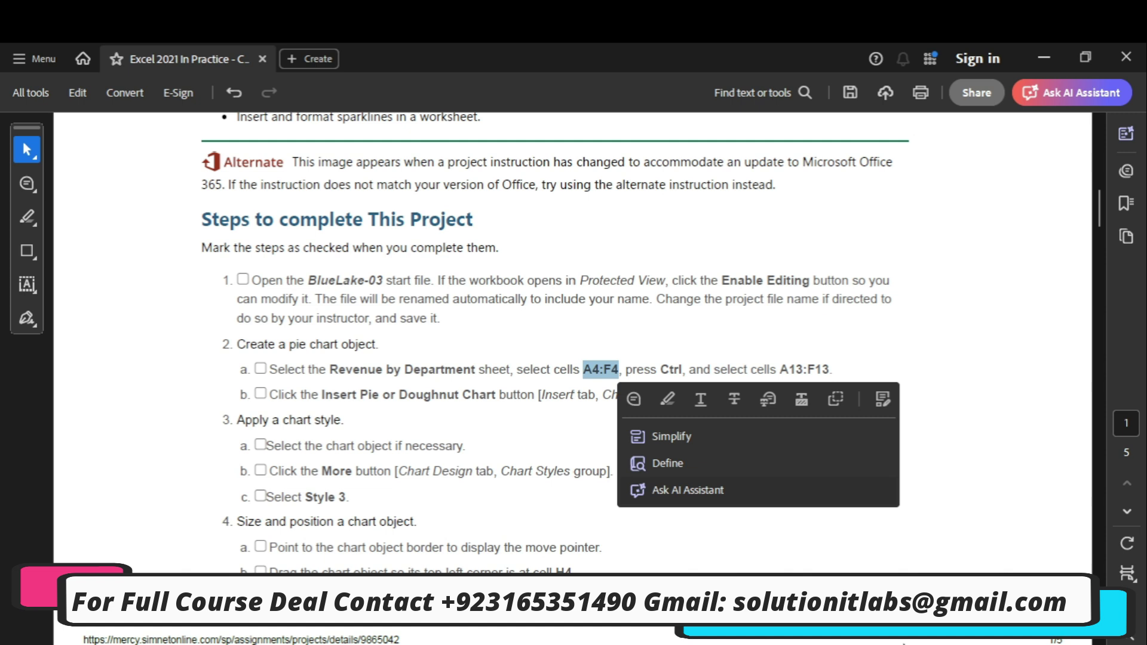
{"action": "left_click", "coordinate": [874, 642]}
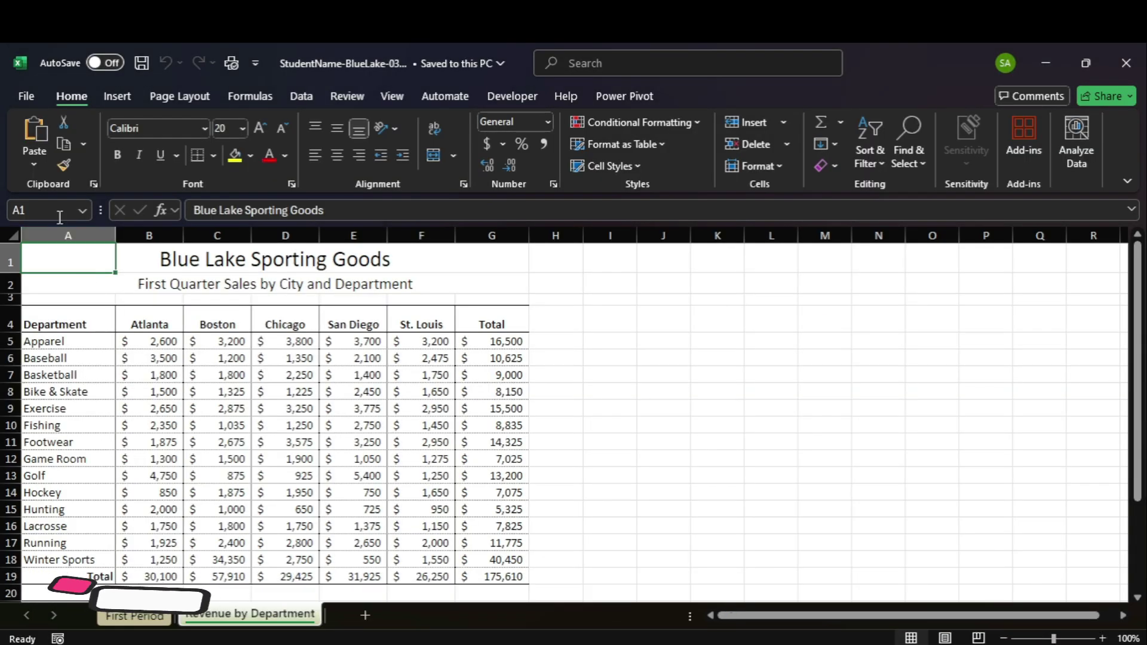
{"action": "left_click", "coordinate": [59, 215]}
{"action": "key", "text": "ctrl+v"}
{"action": "key", "text": "Return"}
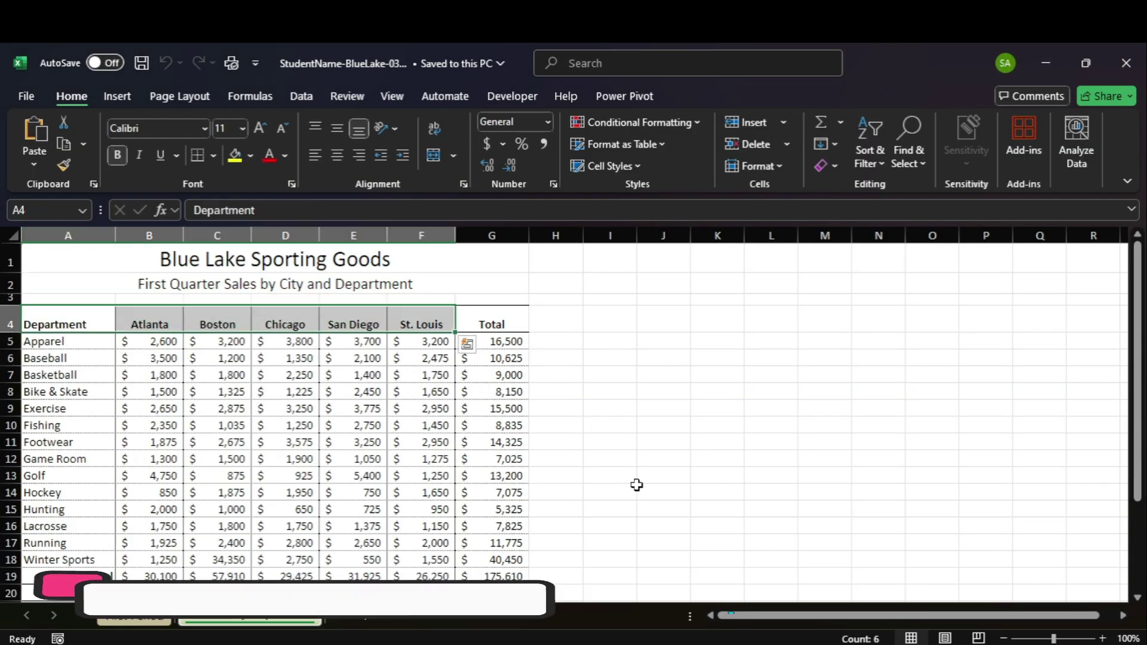
Step: Add the second range named in the PDF instructions, A13:F13, to the existing header row selection
{"action": "left_click", "coordinate": [892, 642]}
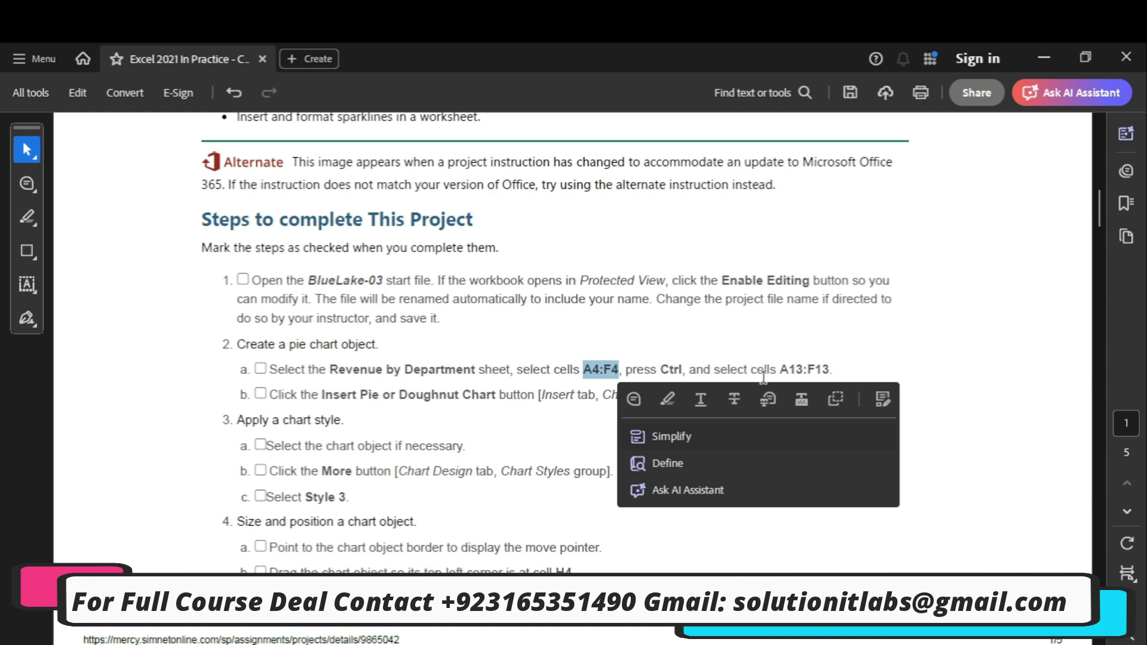
{"action": "left_click_drag", "start_coordinate": [779, 369], "coordinate": [796, 370]}
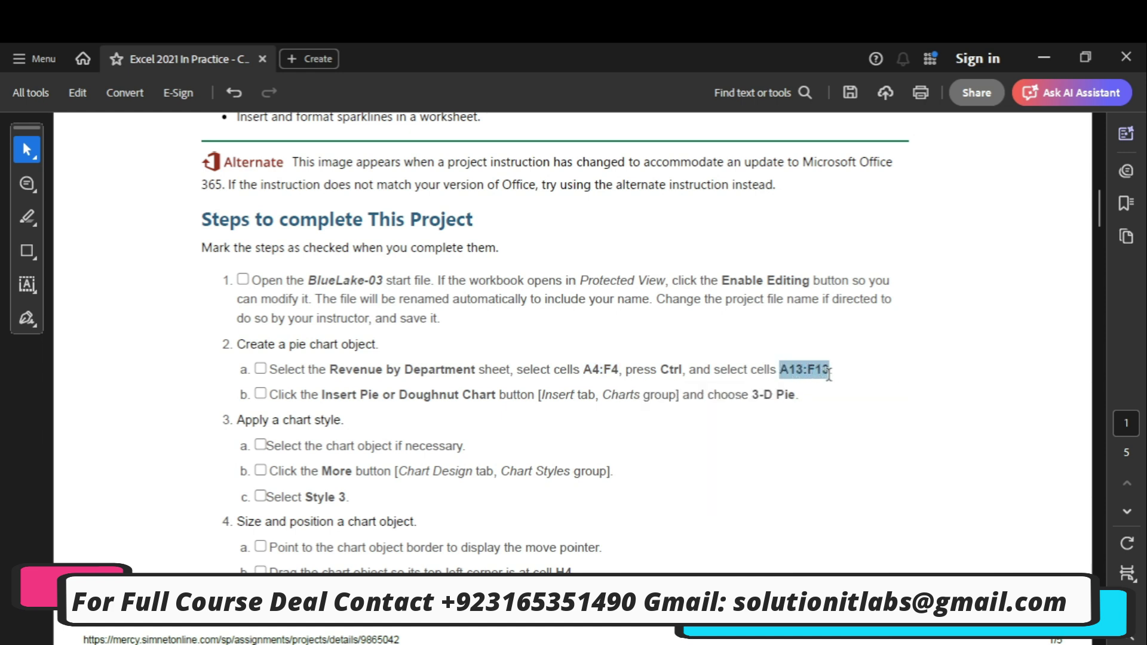
{"action": "left_click", "coordinate": [870, 540]}
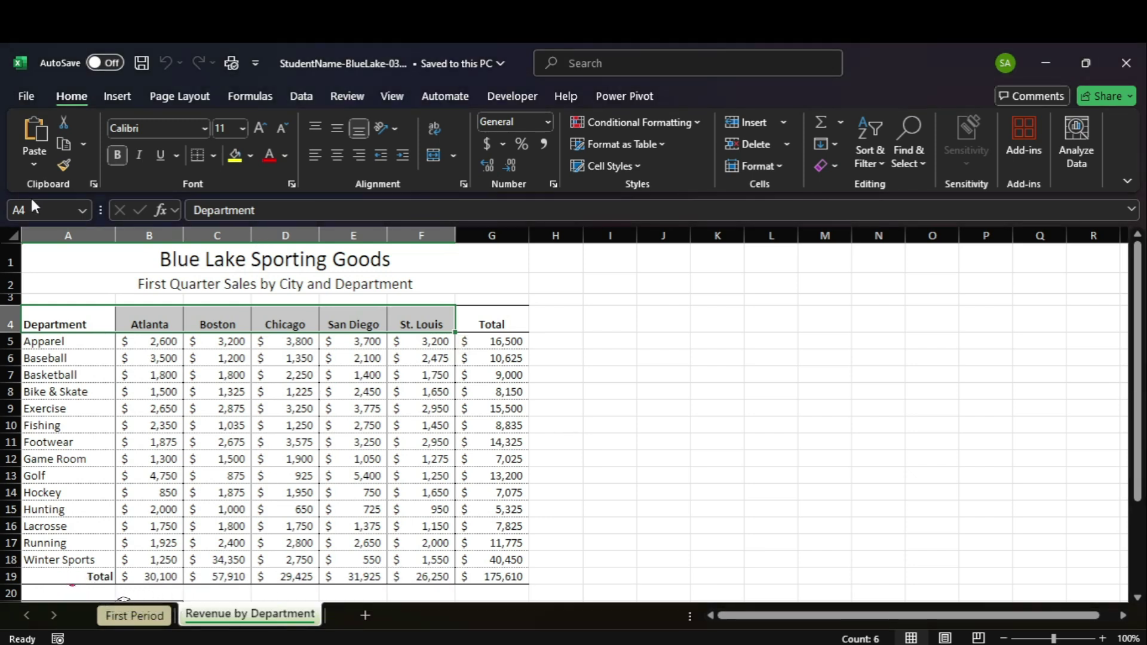
{"action": "type", "text": "A13:F13"}
{"action": "key", "text": "Return"}
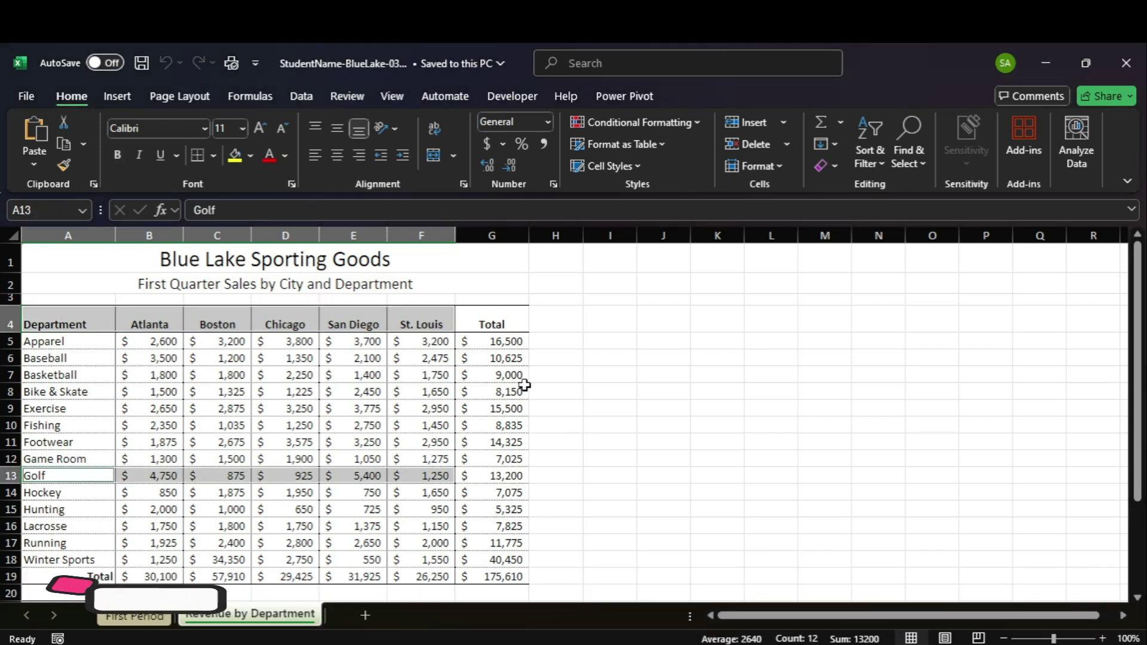
Step: Insert a 3-D Pie chart from the selected city headings and Golf row, as the PDF instructions specify
{"action": "mouse_move", "coordinate": [833, 642]}
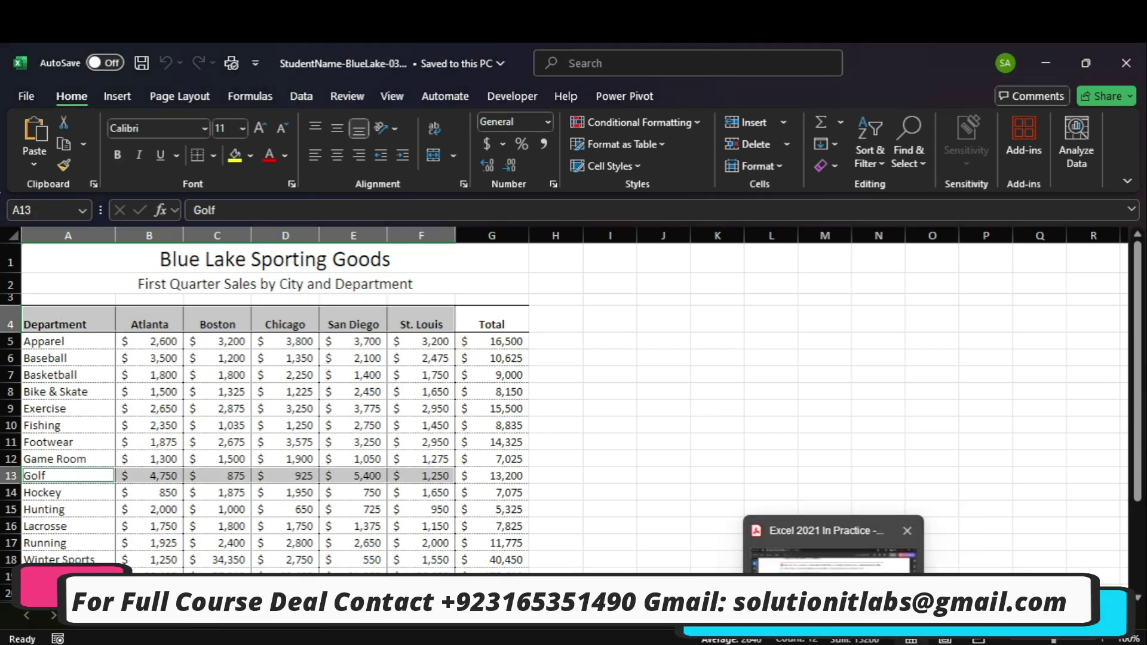
{"action": "left_click", "coordinate": [834, 592]}
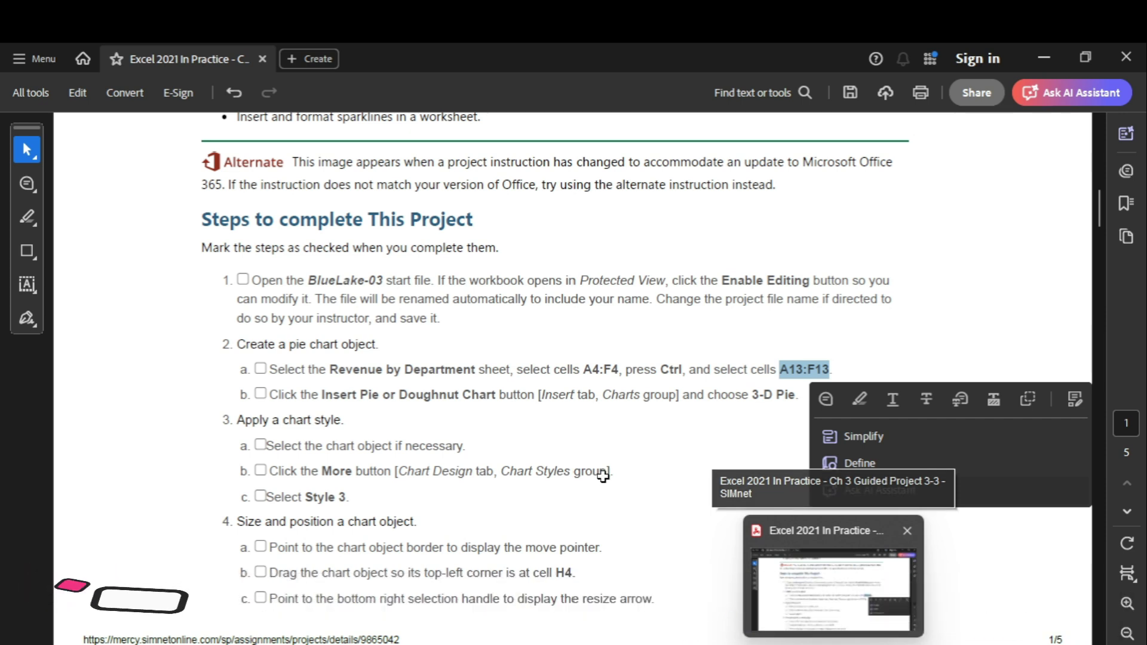
{"action": "key", "text": "alt+Tab"}
{"action": "left_click", "coordinate": [118, 97]}
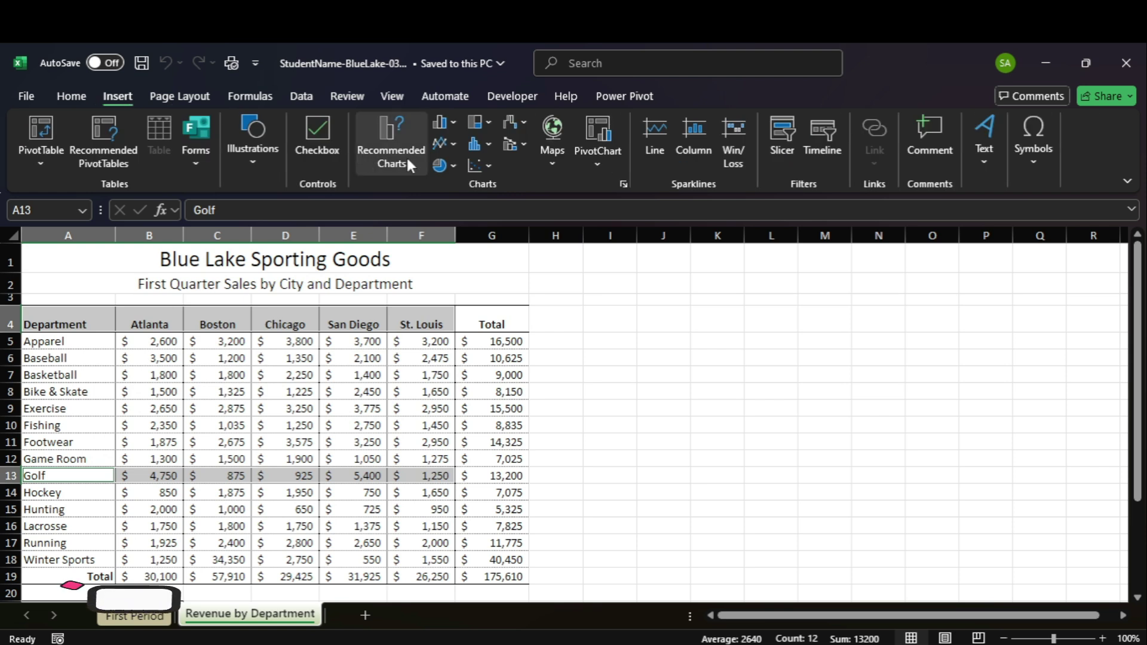
{"action": "left_click", "coordinate": [440, 166]}
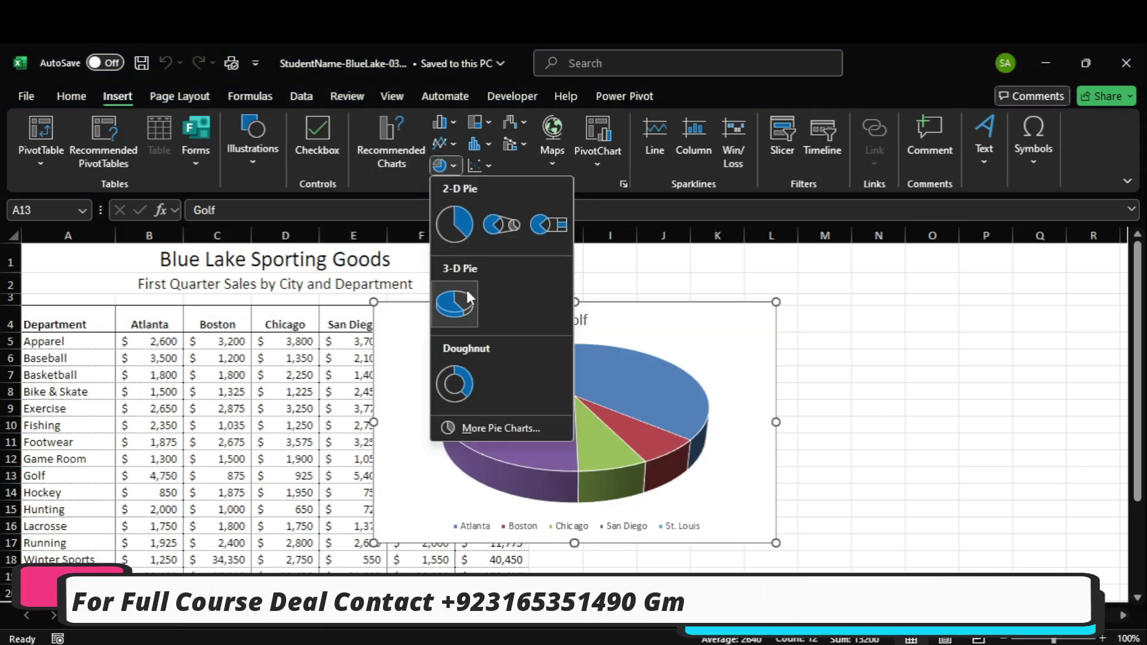
{"action": "left_click", "coordinate": [460, 299]}
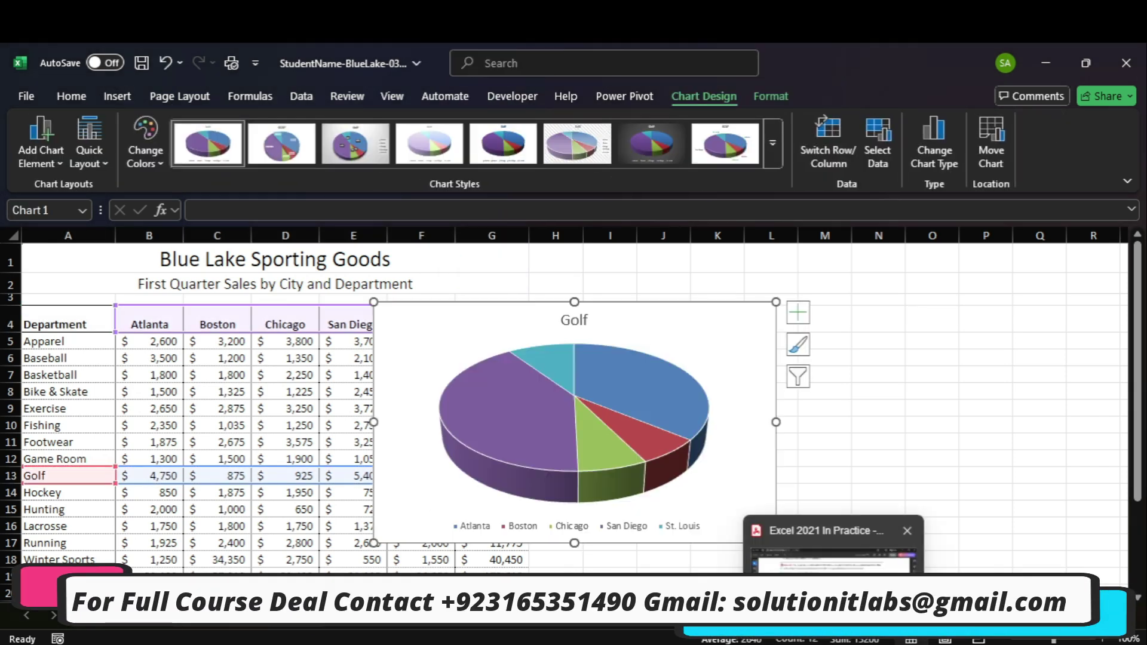
Step: Check the chart style instructions in the PDF and apply Style 3 to the Golf pie chart
{"action": "left_click", "coordinate": [839, 639]}
{"action": "left_click", "coordinate": [272, 421]}
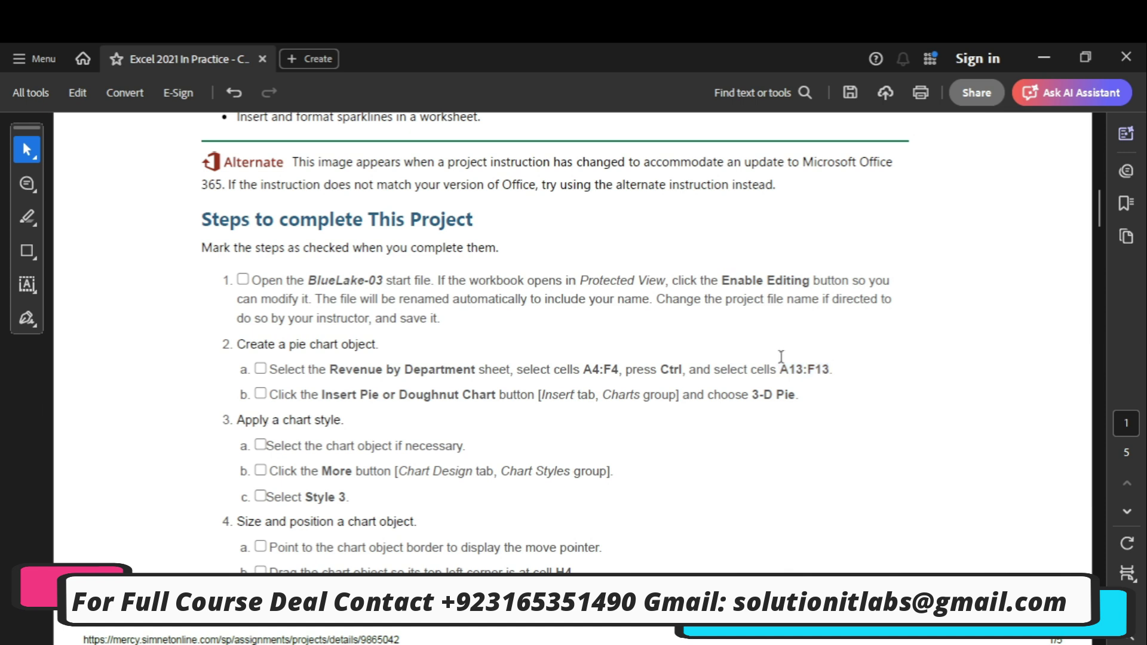
{"action": "left_click_drag", "start_coordinate": [1099, 202], "coordinate": [1105, 217]}
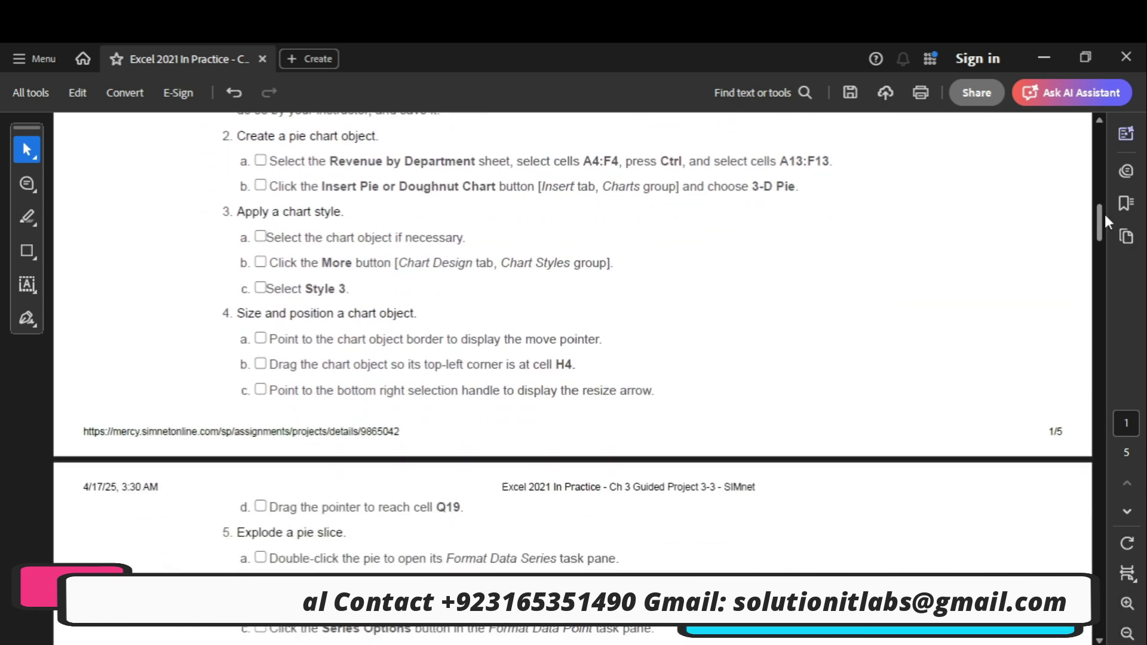
{"action": "mouse_move", "coordinate": [866, 642]}
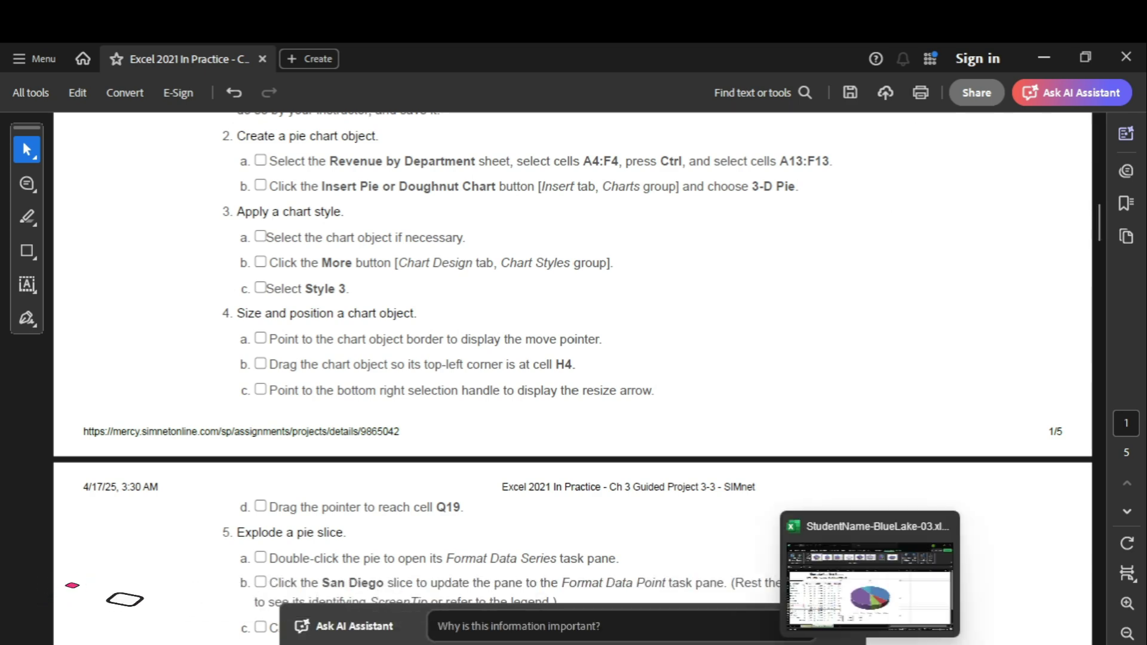
{"action": "left_click", "coordinate": [857, 610]}
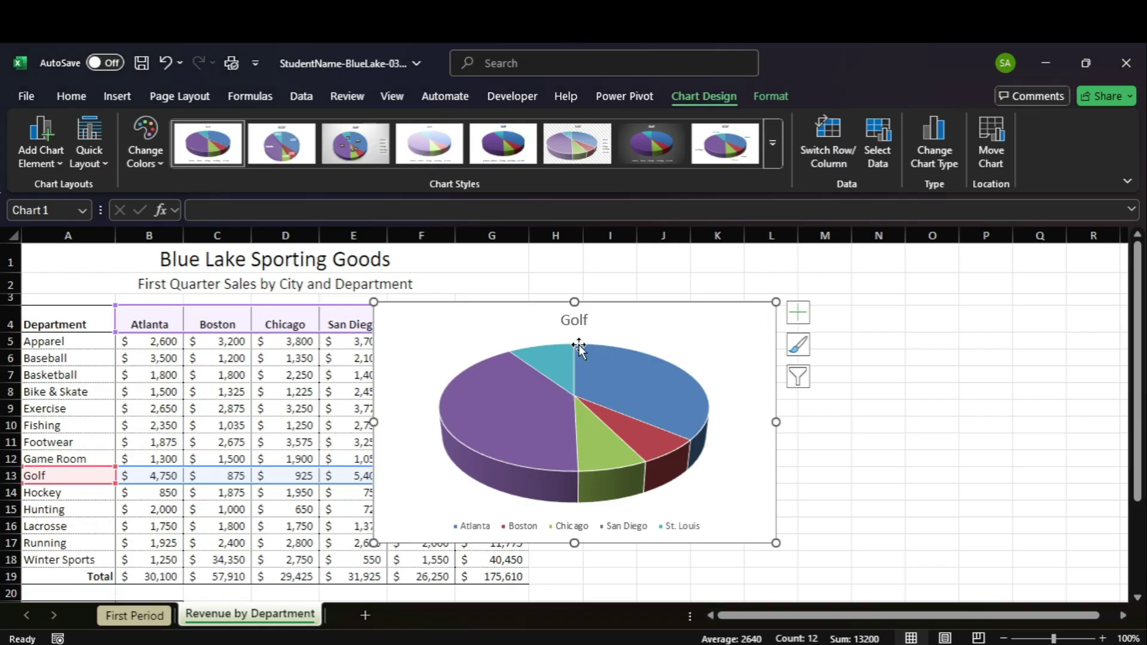
{"action": "left_click", "coordinate": [851, 588]}
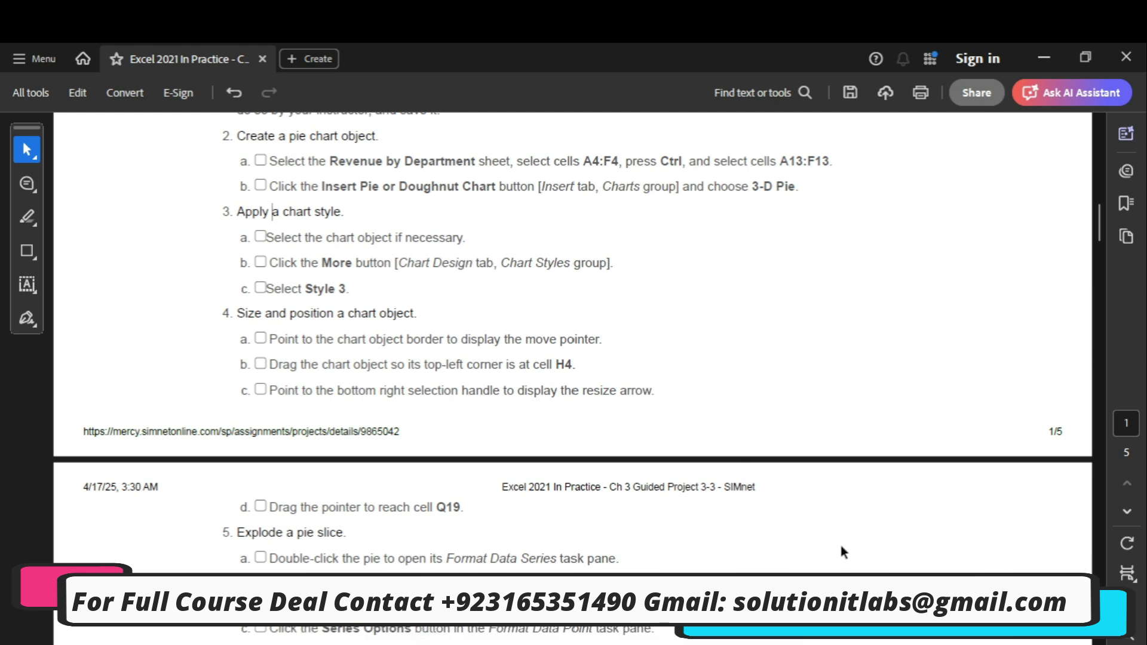
{"action": "left_click", "coordinate": [870, 537]}
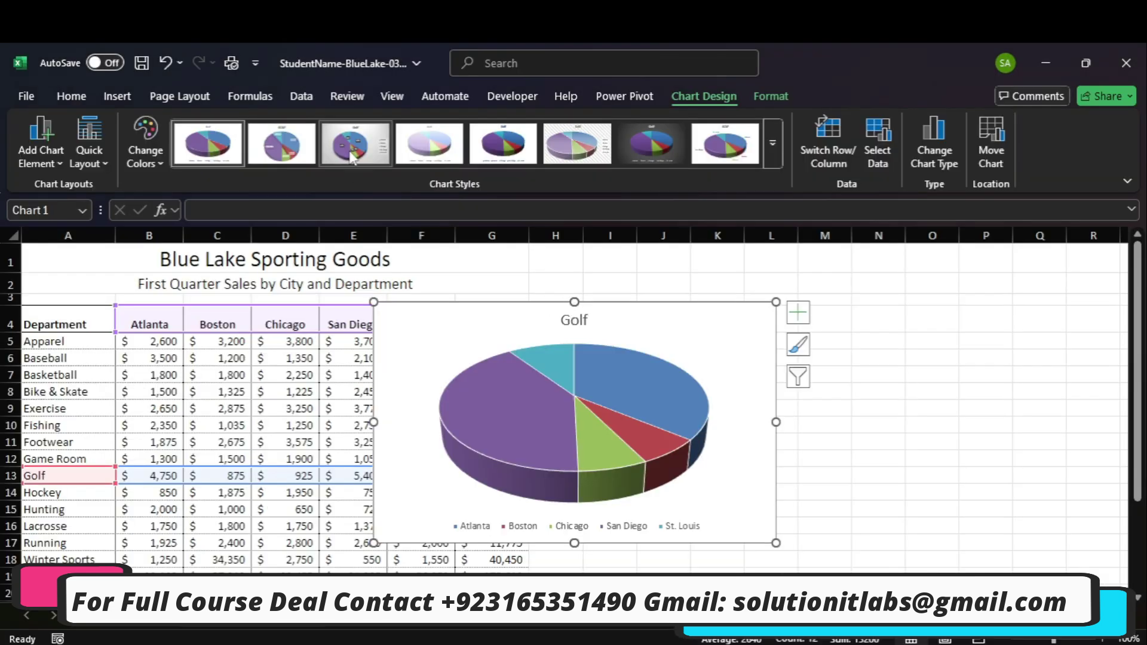
{"action": "left_click", "coordinate": [352, 154]}
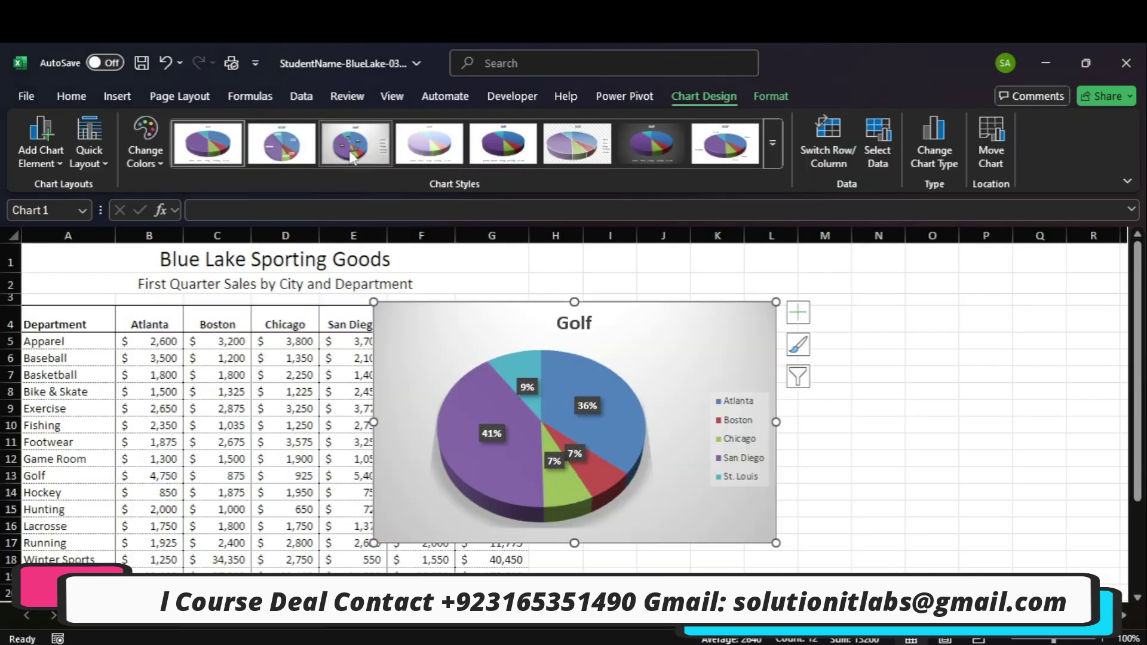
Step: Read the positioning instructions in the PDF and move the Golf pie chart so its top-left corner sits at cell H4
{"action": "left_click", "coordinate": [834, 570]}
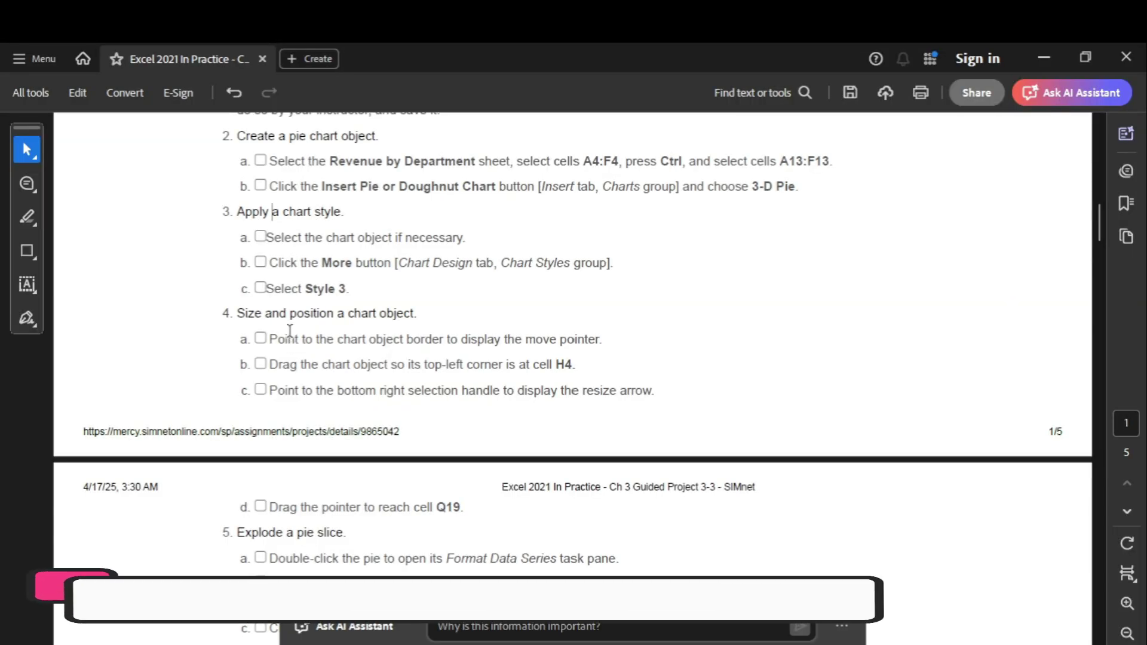
{"action": "scroll", "coordinate": [1097, 227], "scroll_direction": "down", "scroll_amount": 1}
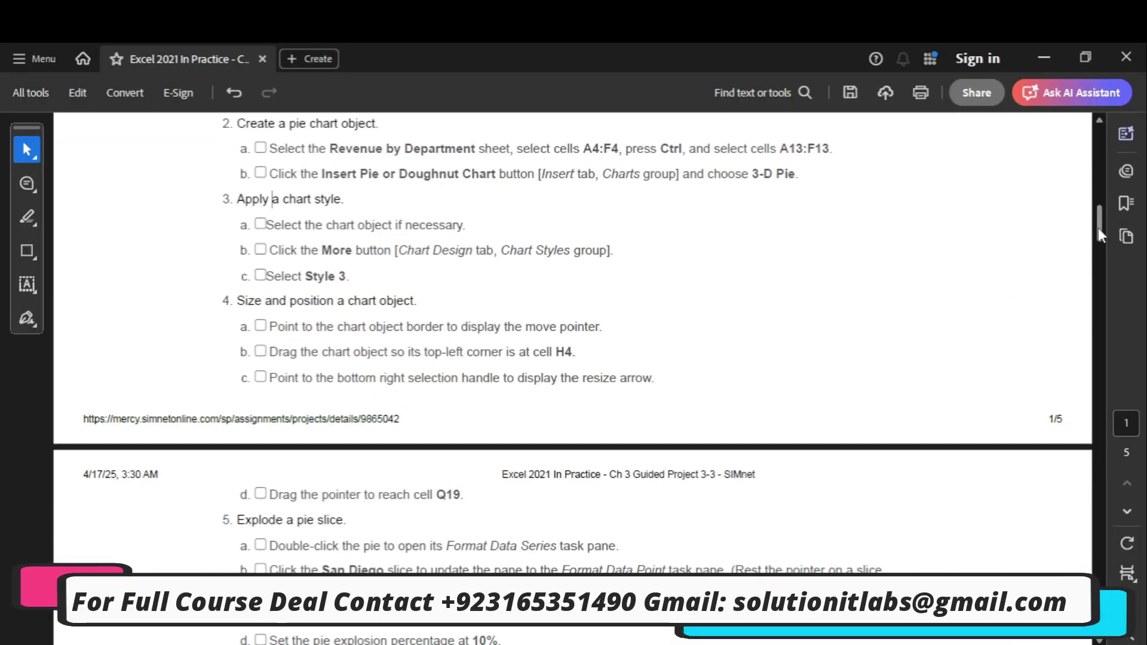
{"action": "scroll", "coordinate": [1099, 233], "scroll_direction": "down", "scroll_amount": 3}
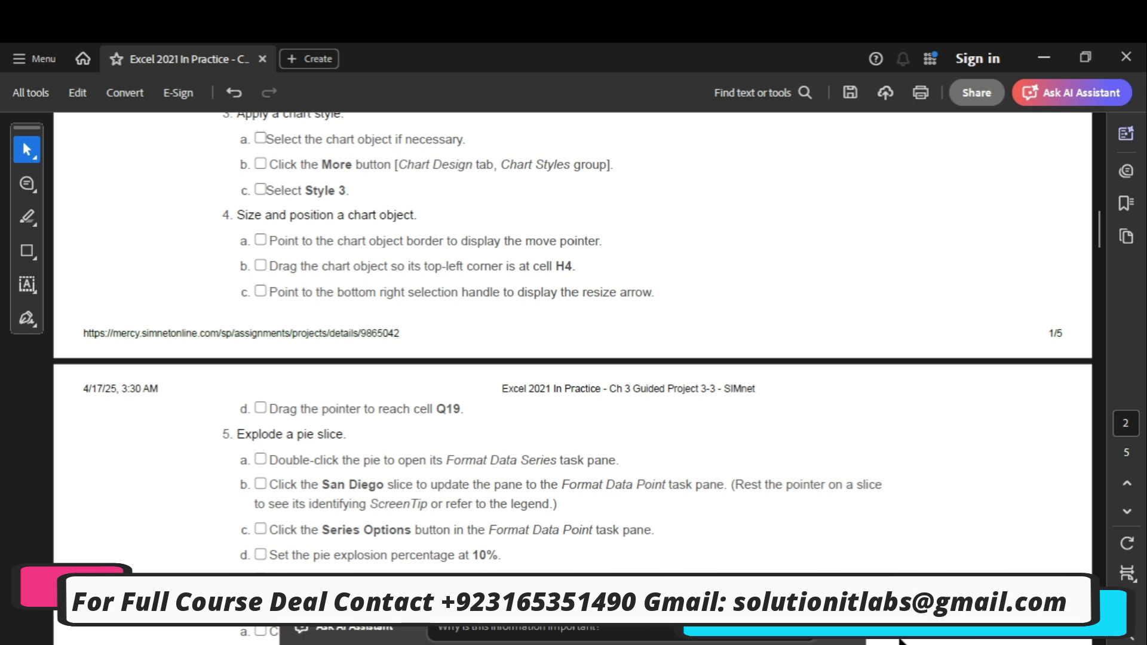
{"action": "mouse_move", "coordinate": [919, 637]}
{"action": "left_click", "coordinate": [801, 548]}
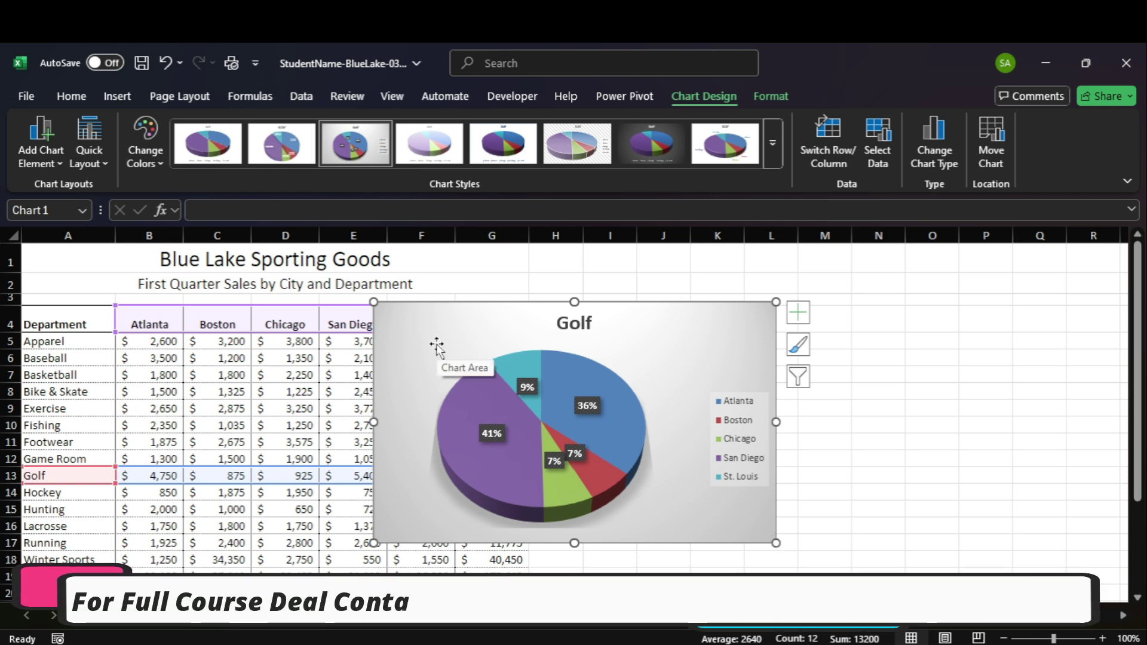
{"action": "left_click_drag", "start_coordinate": [394, 318], "coordinate": [550, 320]}
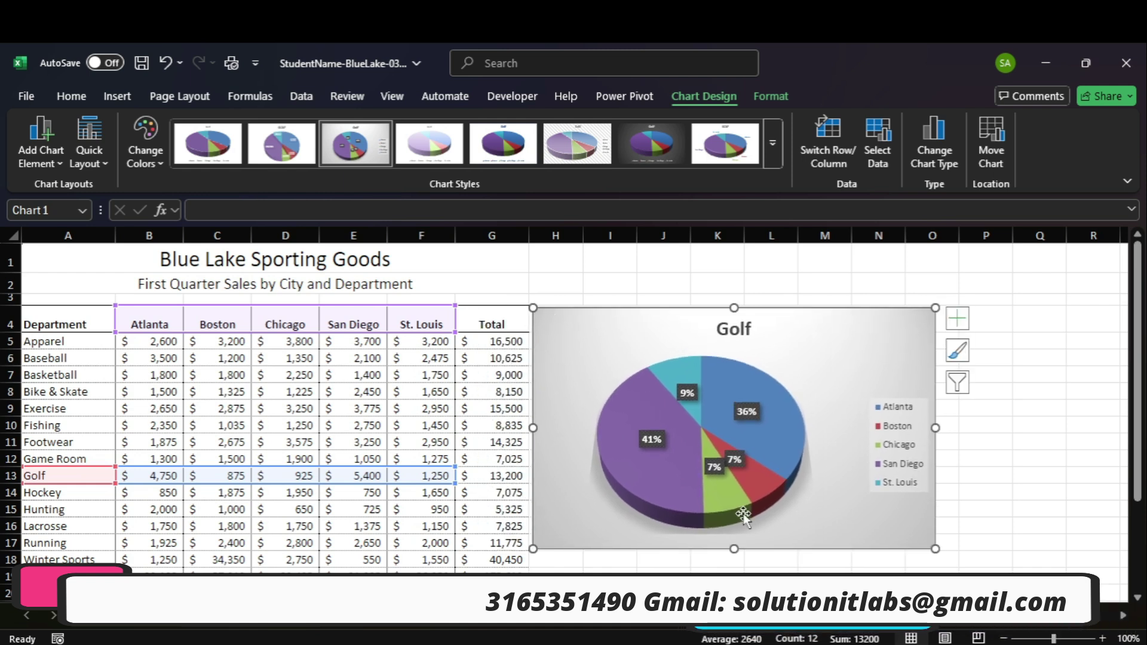
Step: Check the sizing instructions in the PDF and resize the Golf pie chart so its bottom-right corner reaches cell Q19
{"action": "left_click", "coordinate": [820, 621]}
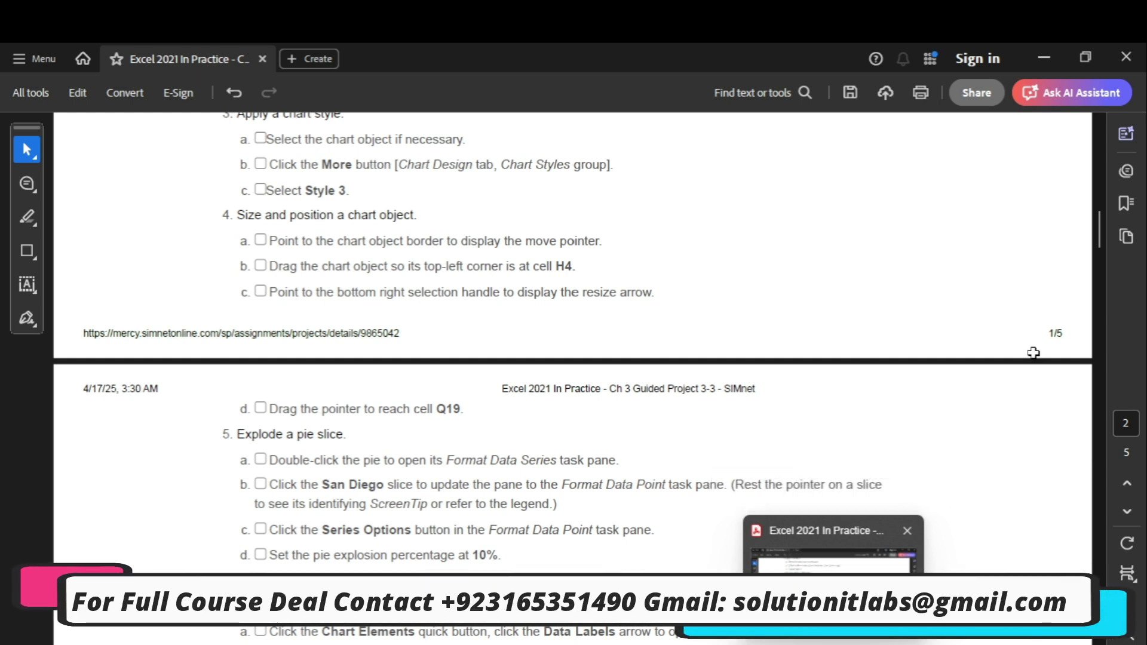
{"action": "key", "text": "alt+Tab"}
{"action": "left_click_drag", "start_coordinate": [1131, 367], "coordinate": [1132, 406]}
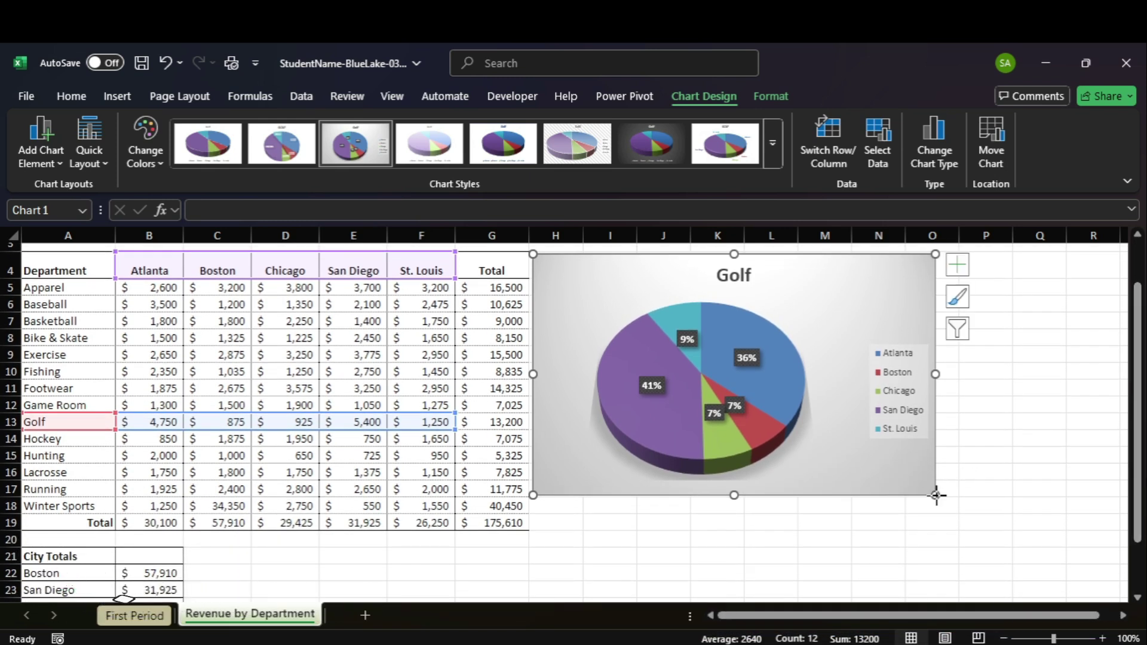